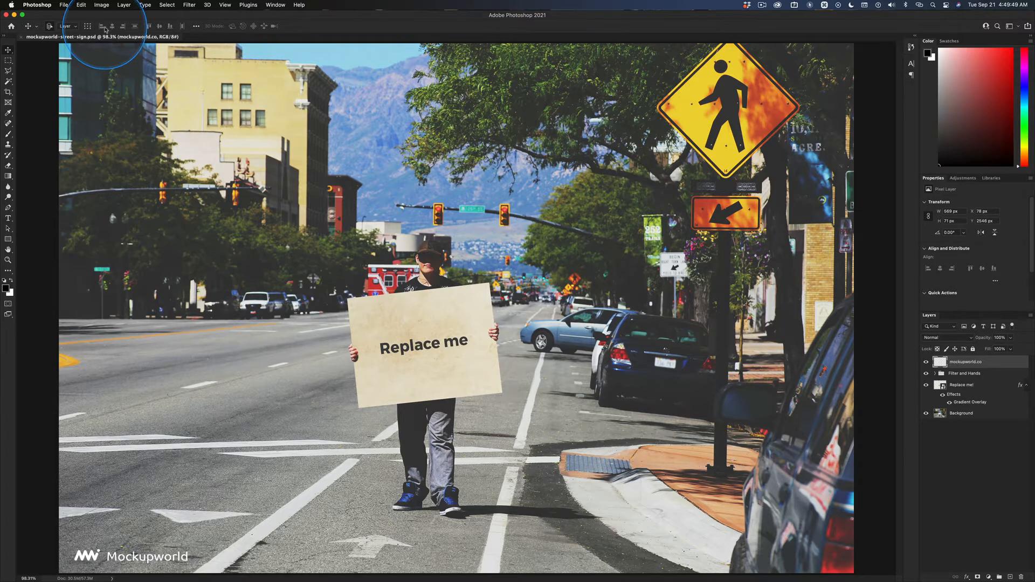
# Step: Open the Image Size dialog to check the document's current pixel dimensions
pyautogui.click(101, 5)
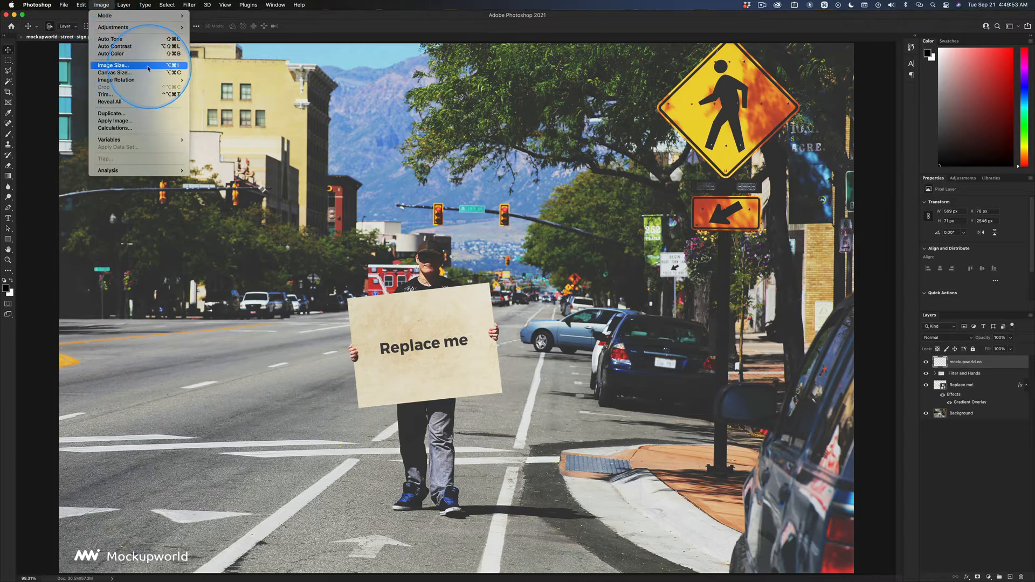
pyautogui.click(326, 79)
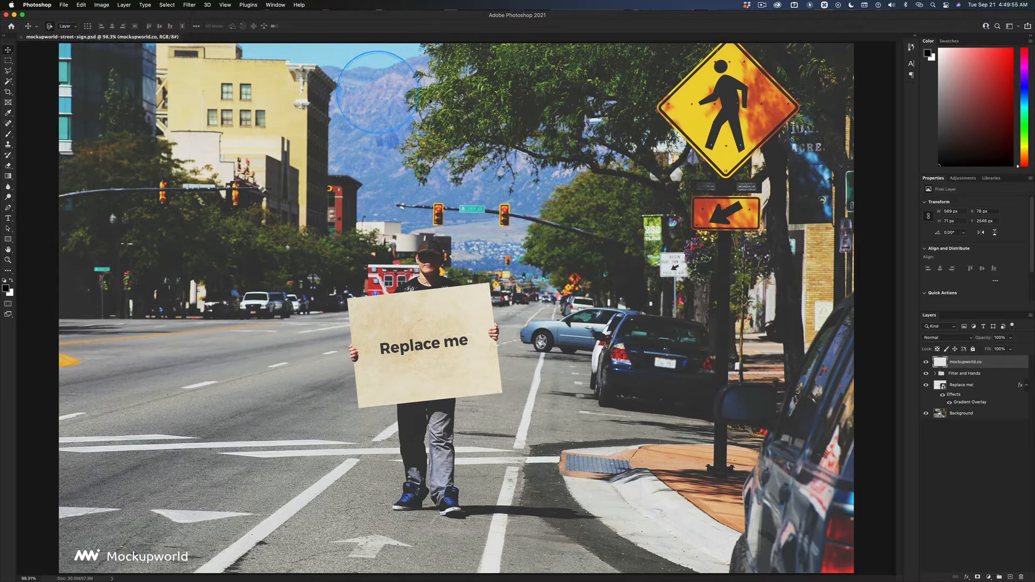
pyautogui.press('alt+super+i')
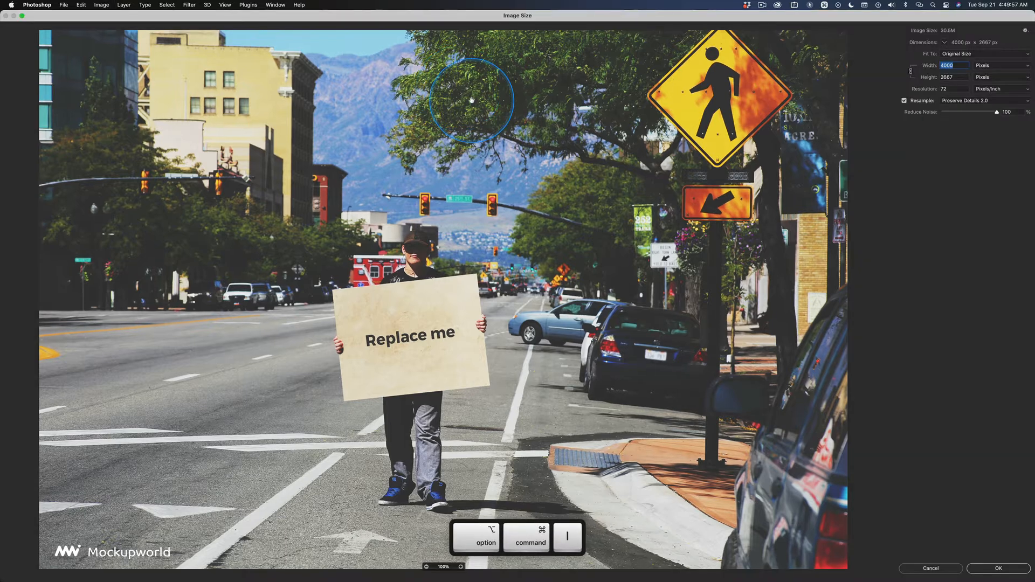
pyautogui.click(23, 15)
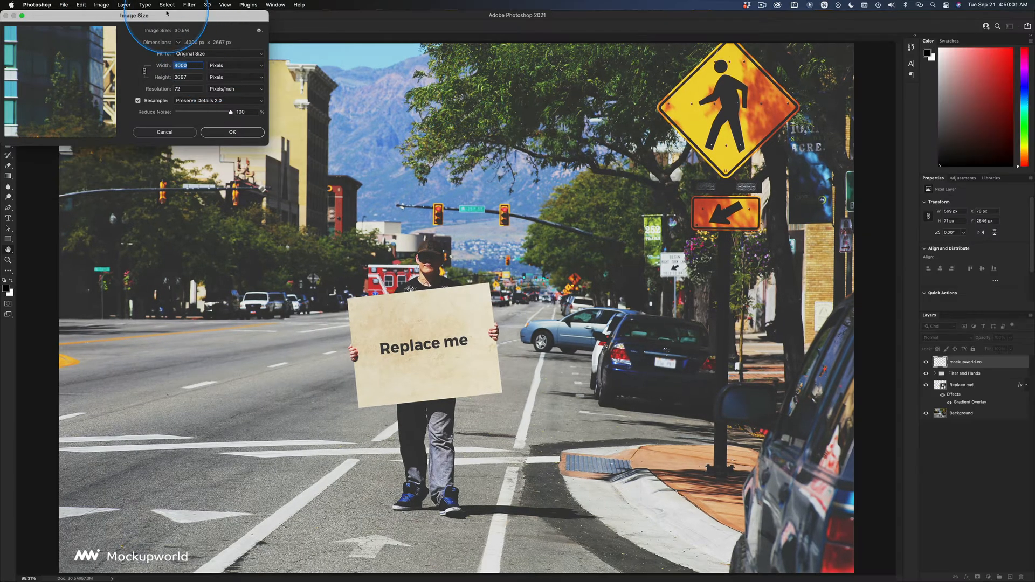
pyautogui.moveTo(187, 16); pyautogui.dragTo(652, 233)
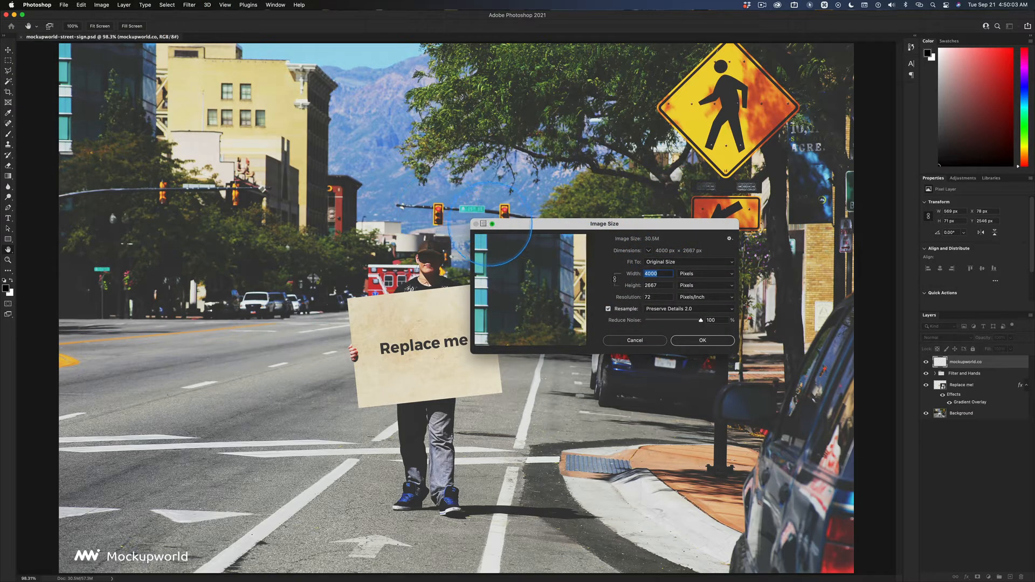
pyautogui.click(492, 224)
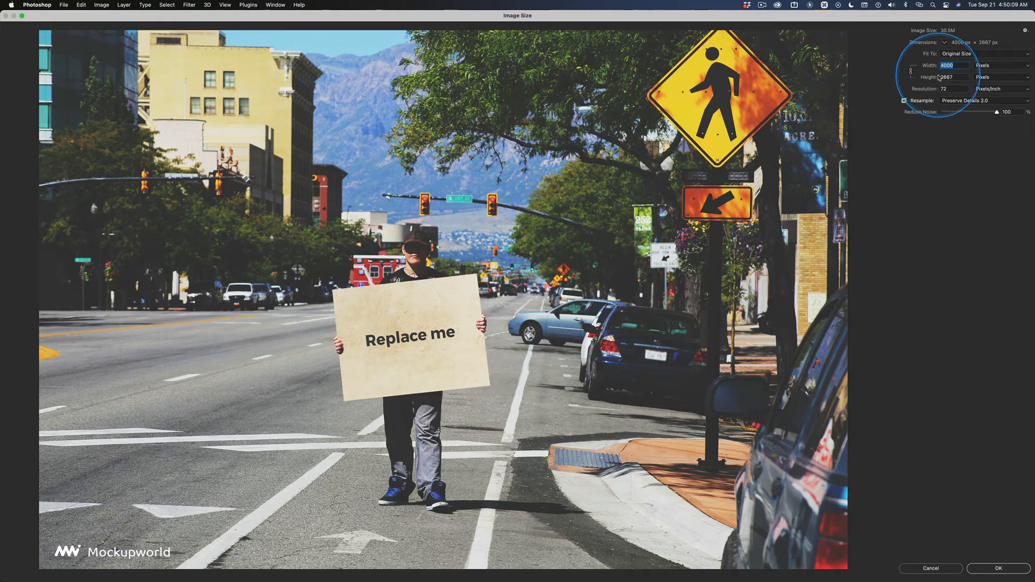
pyautogui.press('ctrl')
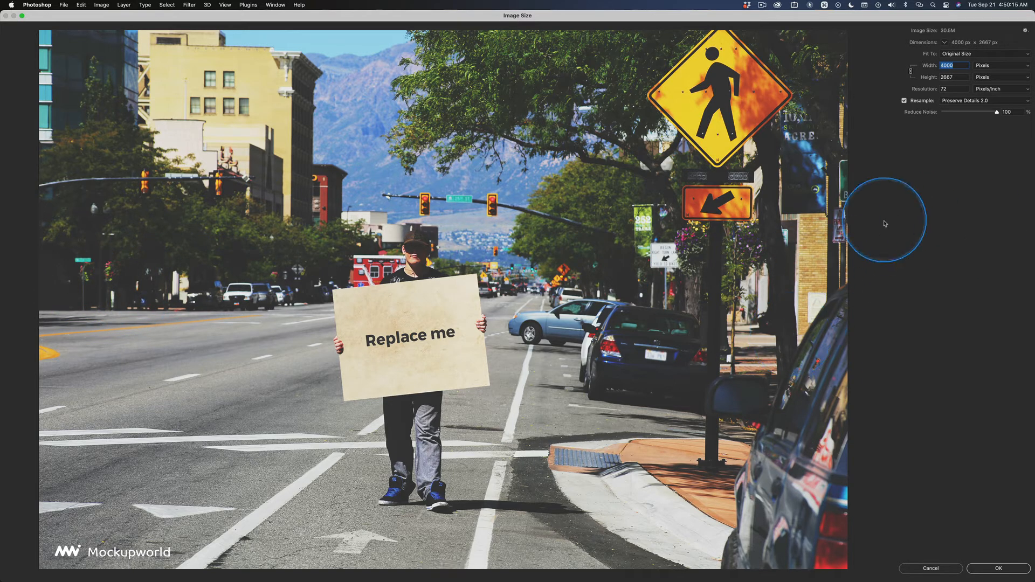
pyautogui.press('ctrl')
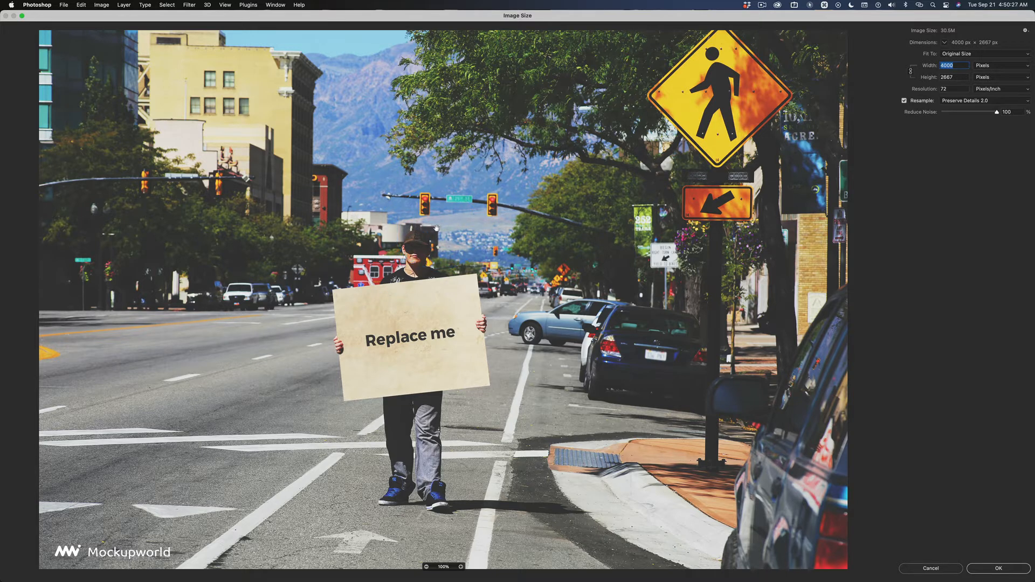
pyautogui.press('super+Tab')
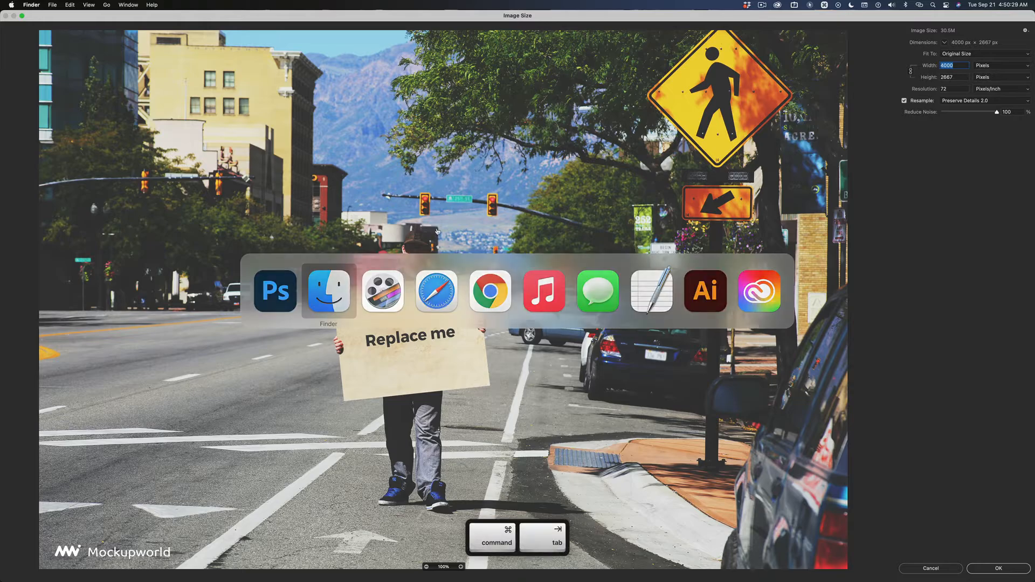
pyautogui.press('alt+super+h')
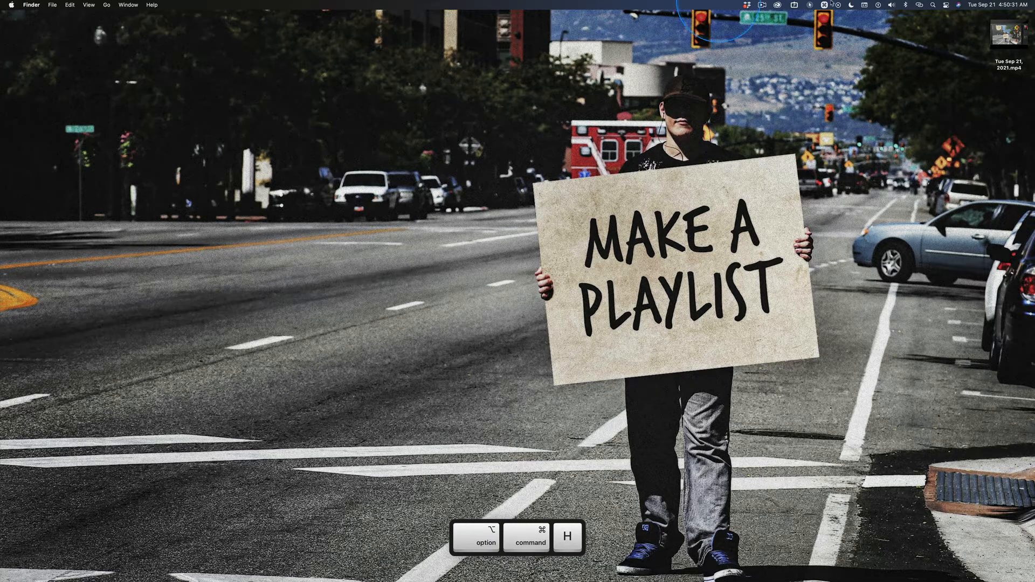
pyautogui.click(1005, 54)
pyautogui.press('super+BackSpace')
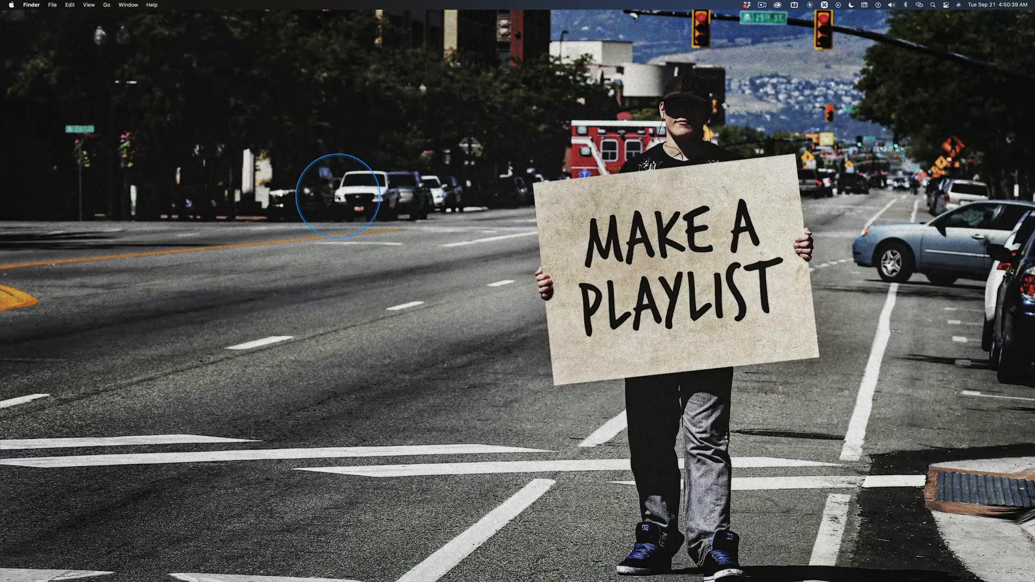
pyautogui.press('super+Tab')
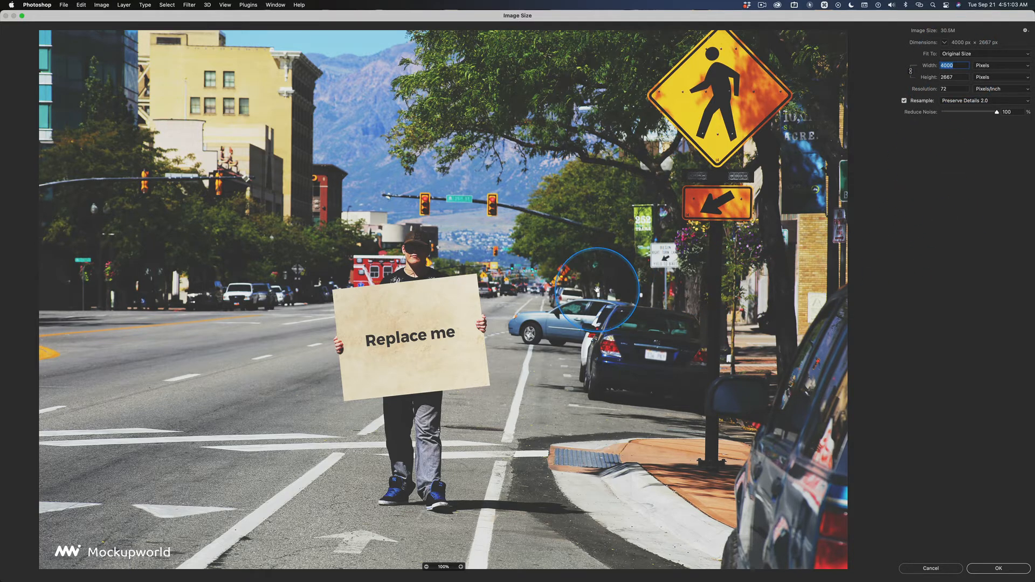
# Step: Close the dialog, switch to the Crop tool and drag the crop box's top-right corner inward
pyautogui.press('Escape')
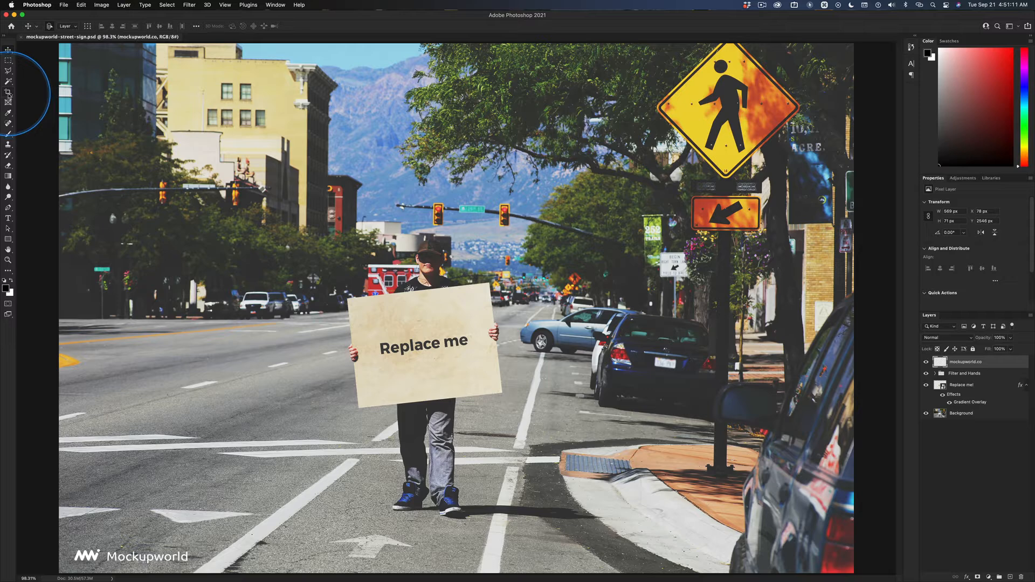
pyautogui.press('ctrl')
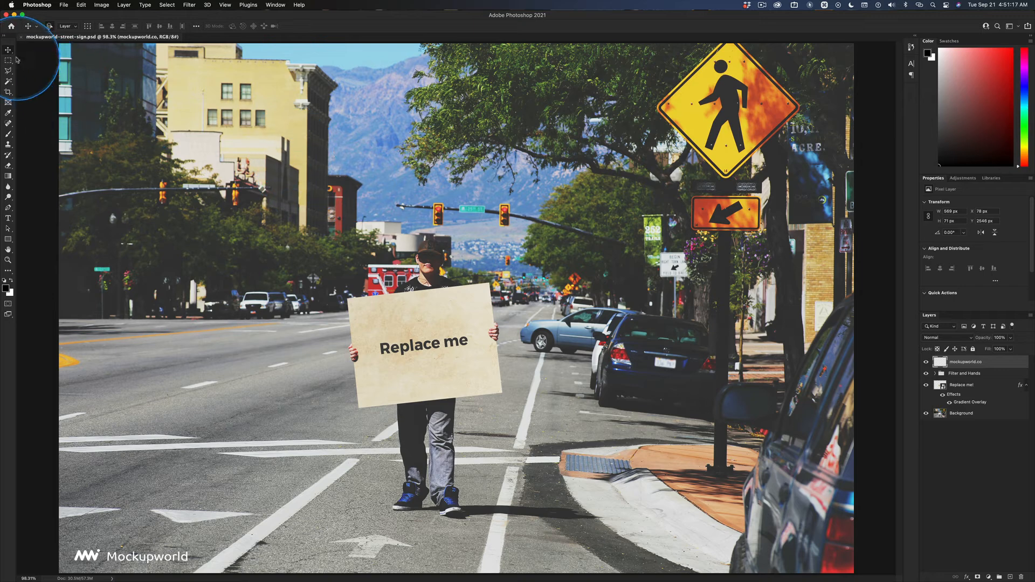
pyautogui.press('c')
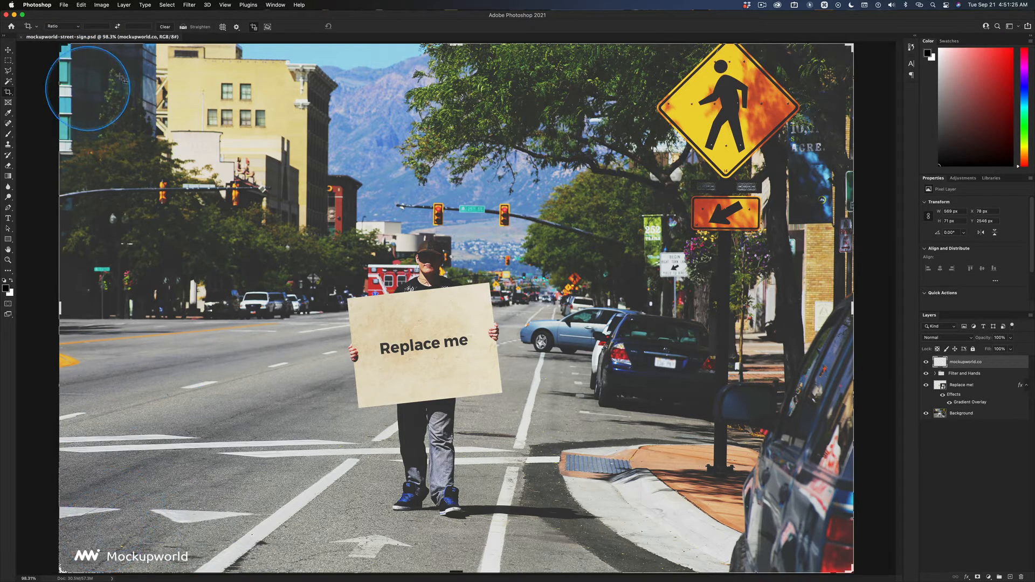
pyautogui.moveTo(853, 45); pyautogui.dragTo(773, 118)
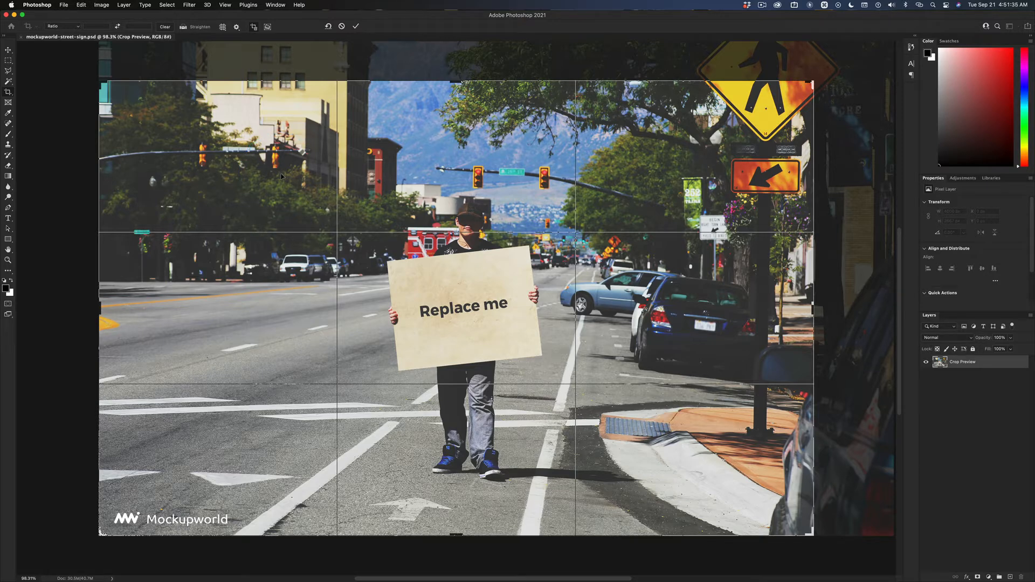
pyautogui.press('ctrl')
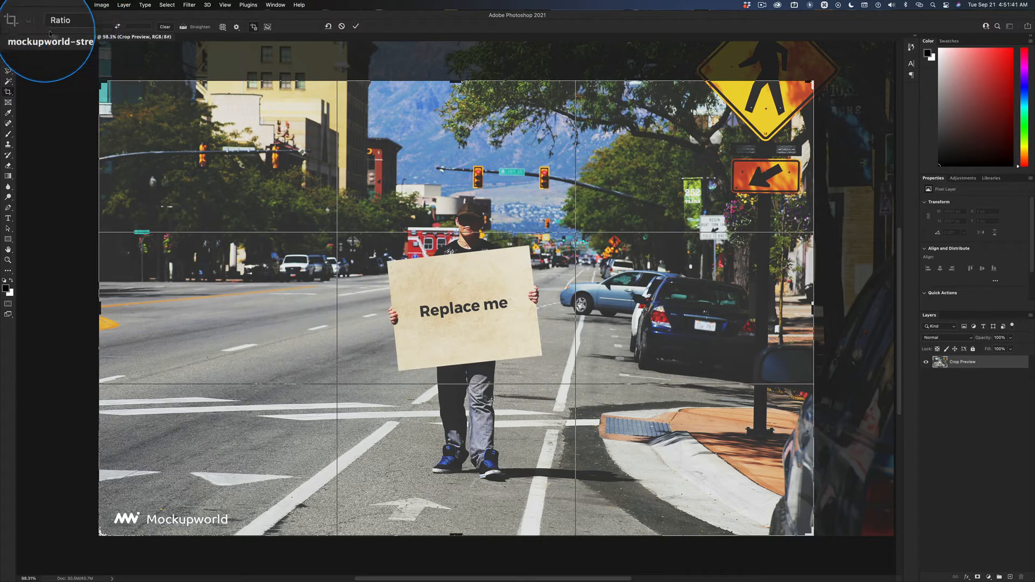
pyautogui.click(275, 6)
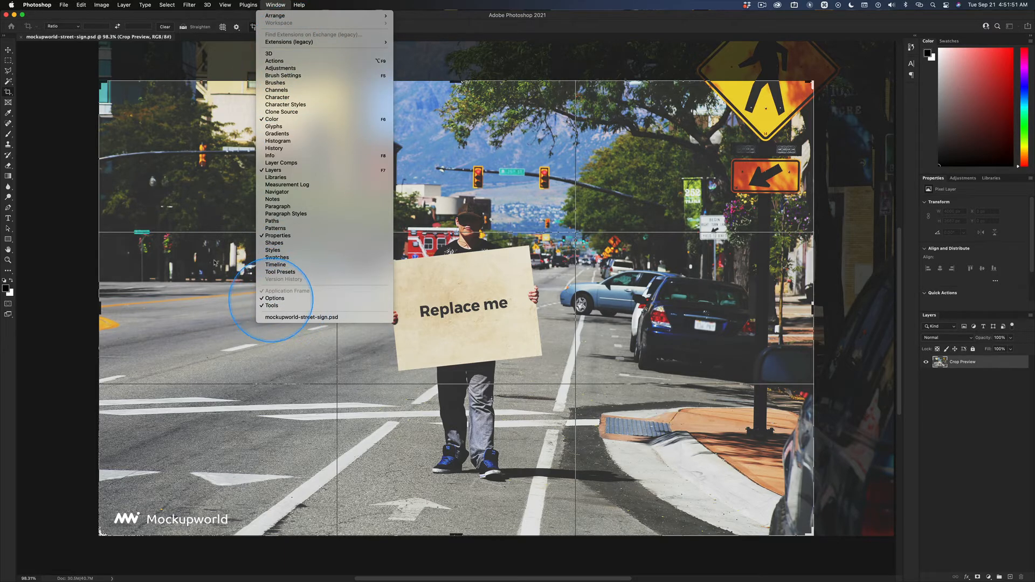
pyautogui.click(126, 105)
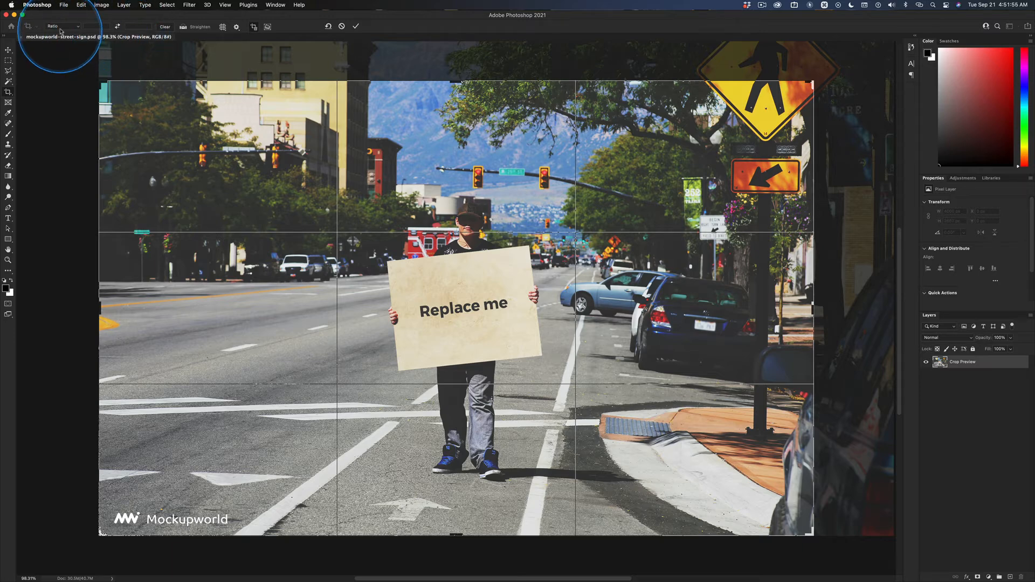
pyautogui.press('ctrl')
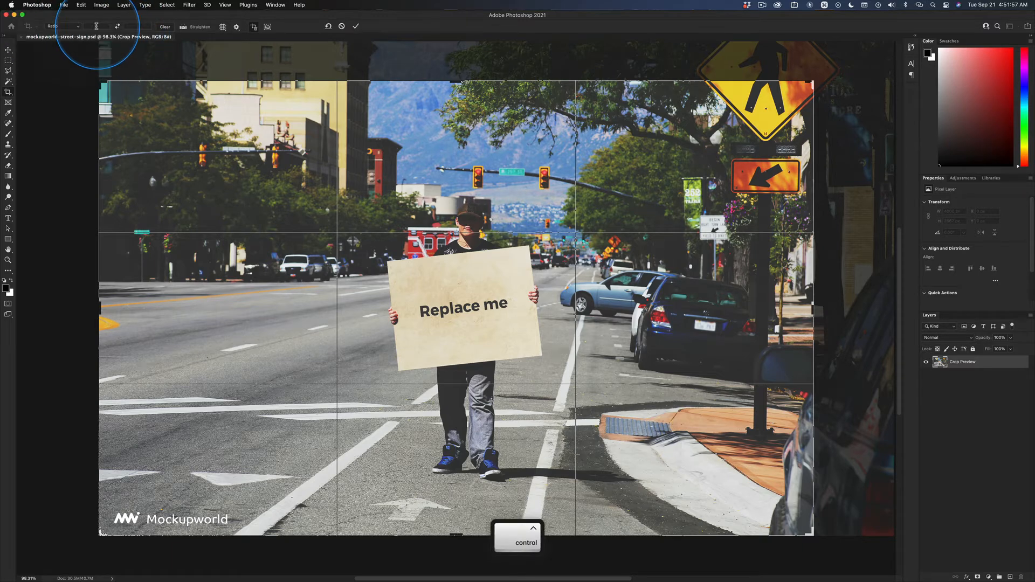
# Step: Set the crop aspect ratio preset to 16 : 9
pyautogui.click(79, 28)
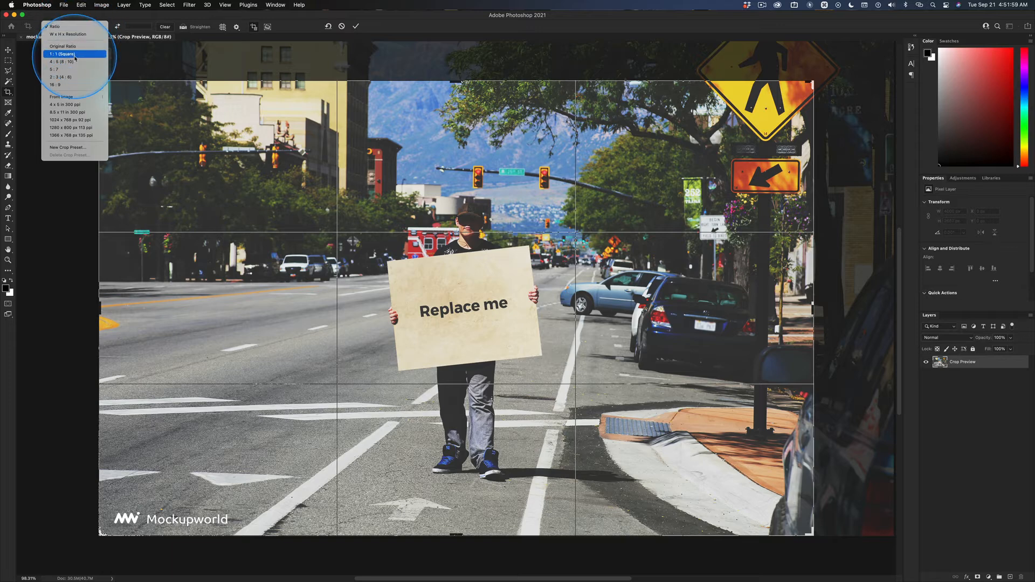
pyautogui.click(75, 54)
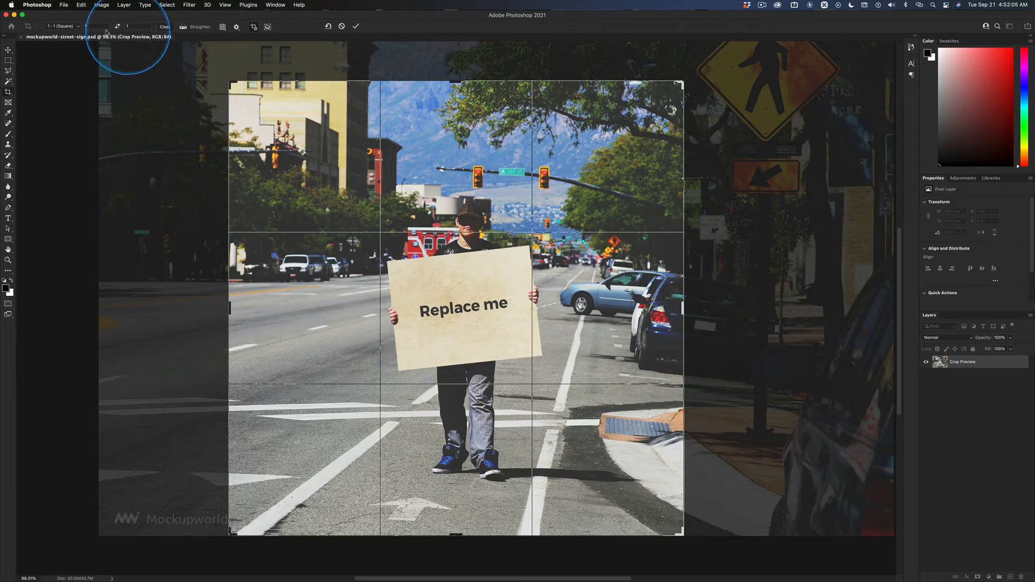
pyautogui.click(77, 29)
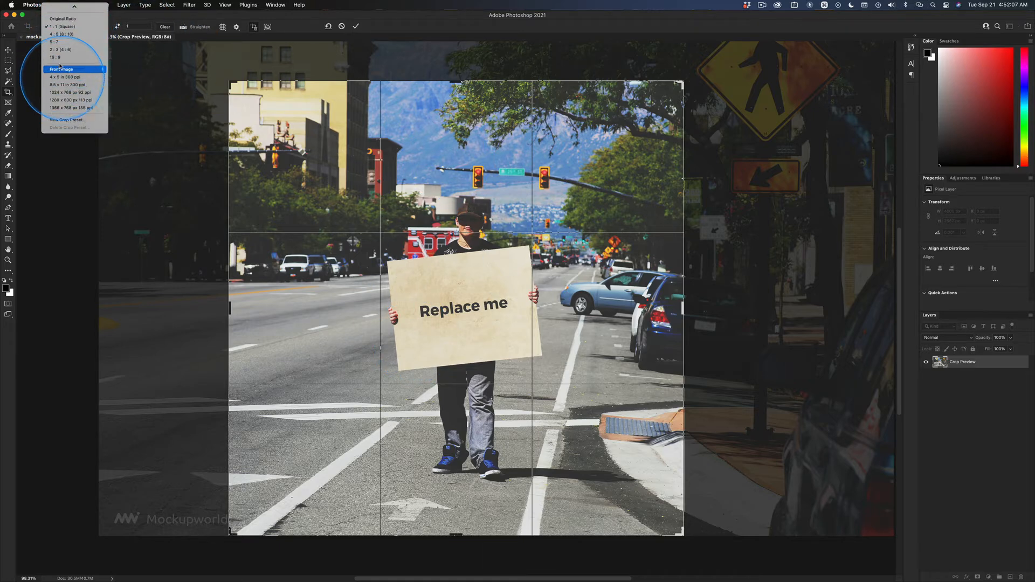
pyautogui.press('ctrl')
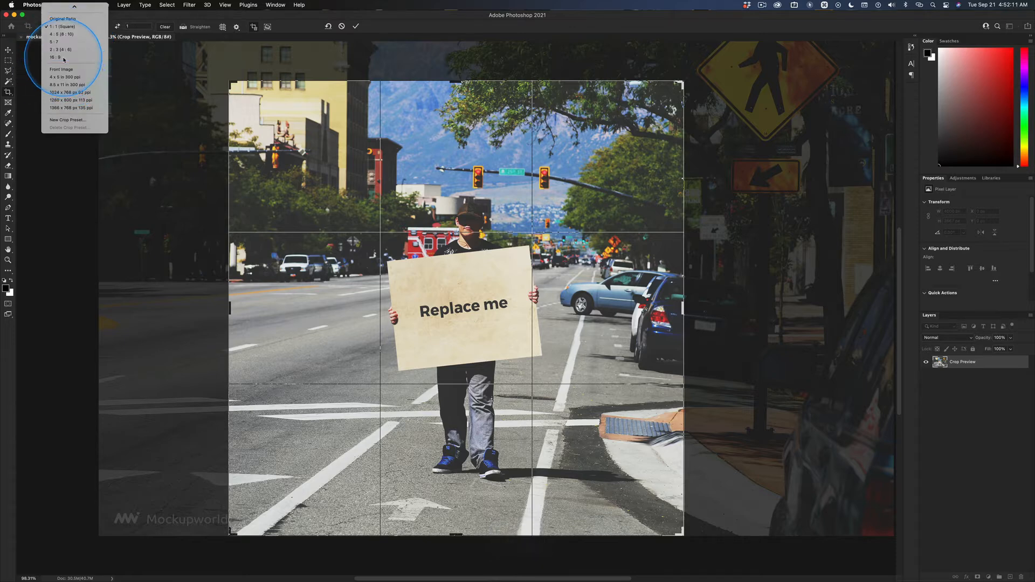
pyautogui.click(69, 57)
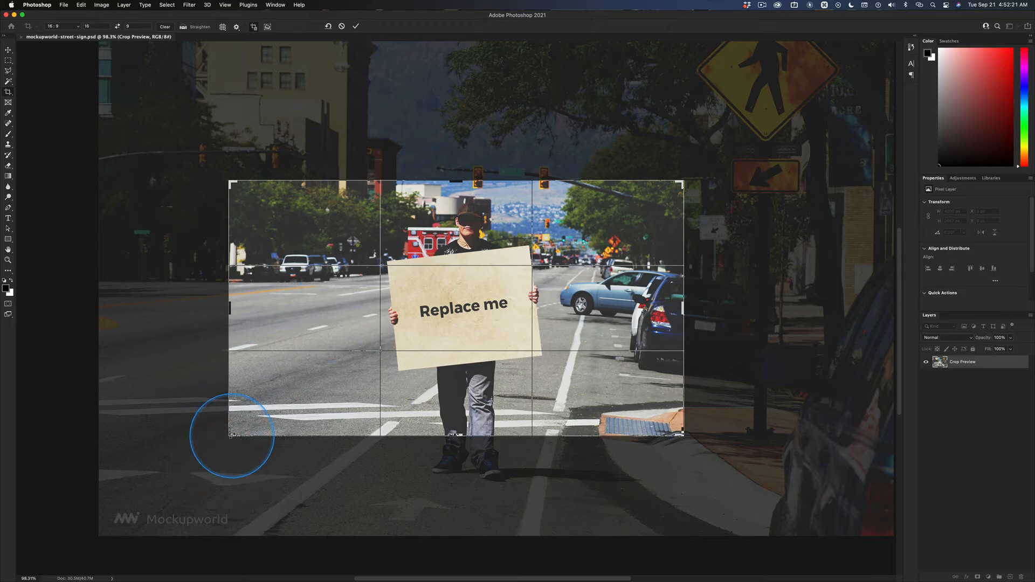
# Step: Resize and position the 16:9 crop box around the man holding the sign, then commit the crop
pyautogui.moveTo(231, 435); pyautogui.dragTo(144, 439)
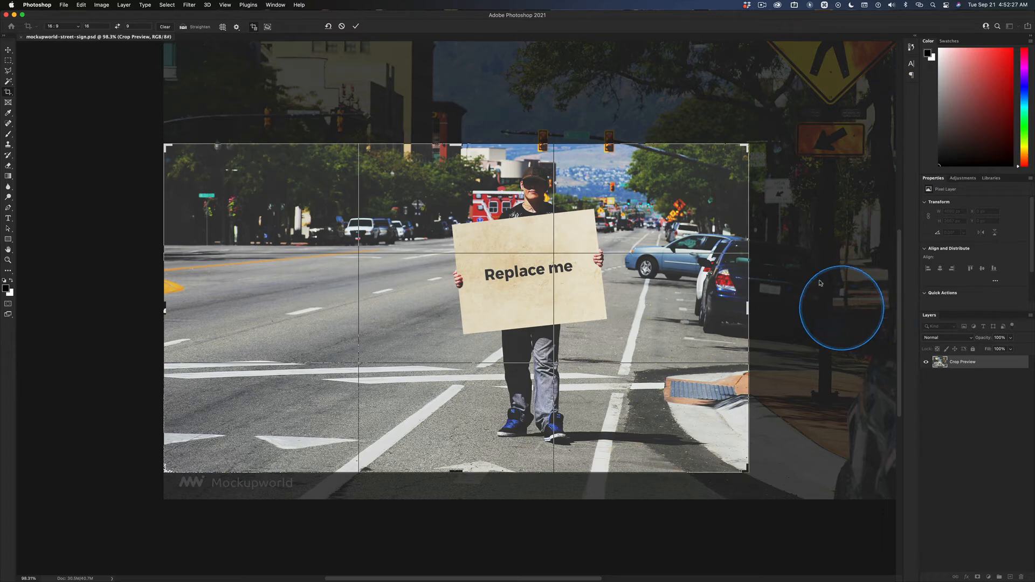
pyautogui.moveTo(749, 145)
pyautogui.mouseDown()
pyautogui.moveTo(847, 103)
pyautogui.moveTo(863, 110)
pyautogui.moveTo(758, 144)
pyautogui.mouseUp()
pyautogui.moveTo(633, 206)
pyautogui.mouseDown()
pyautogui.moveTo(639, 221)
pyautogui.moveTo(638, 211)
pyautogui.mouseUp()
pyautogui.moveTo(758, 487); pyautogui.dragTo(735, 462)
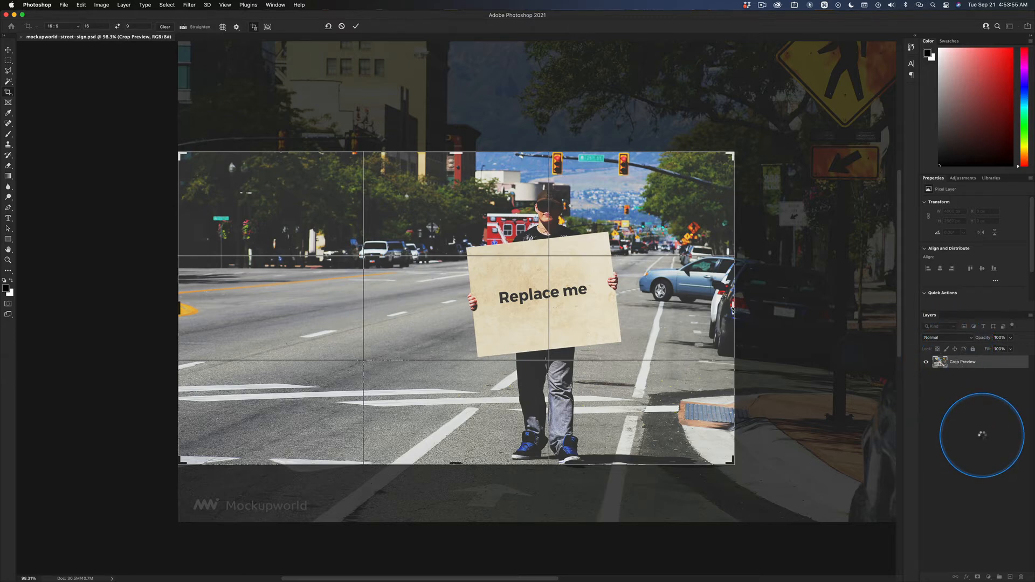
pyautogui.press('Return')
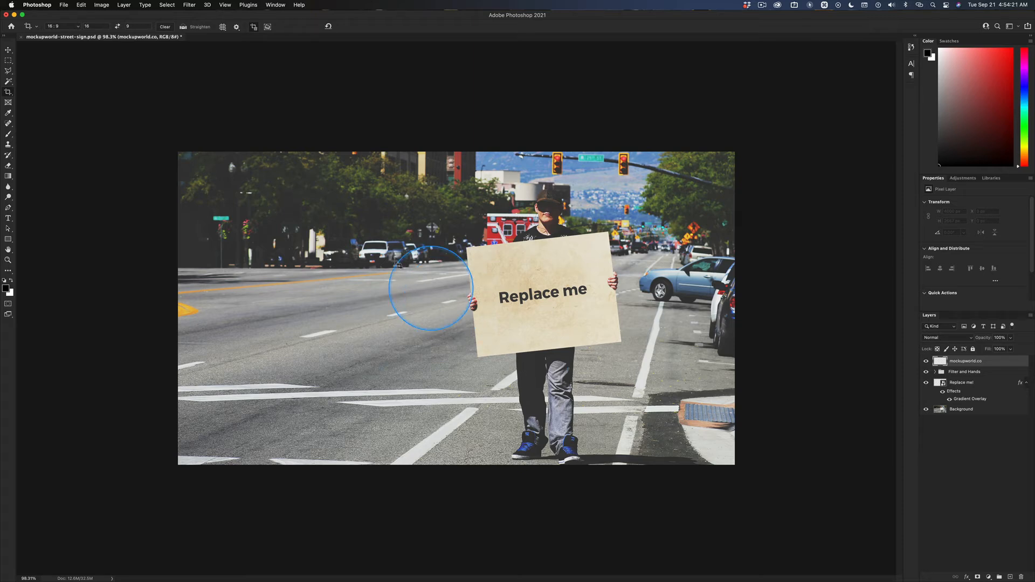
# Step: Resize the image to a width of 2560 pixels using Preserve Details 2.0 resampling
pyautogui.click(8, 50)
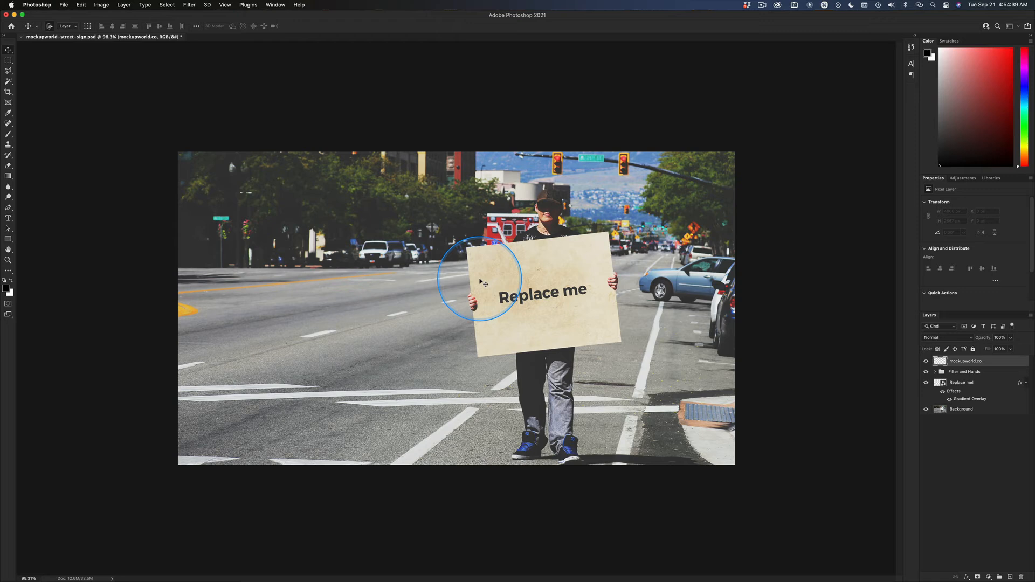
pyautogui.press('super+alt+i')
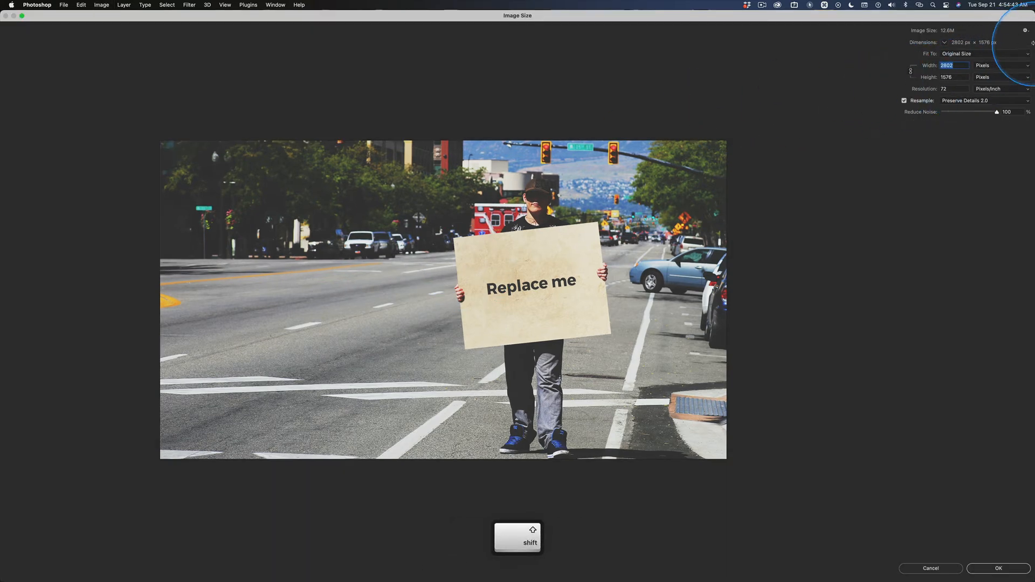
pyautogui.press('ctrl')
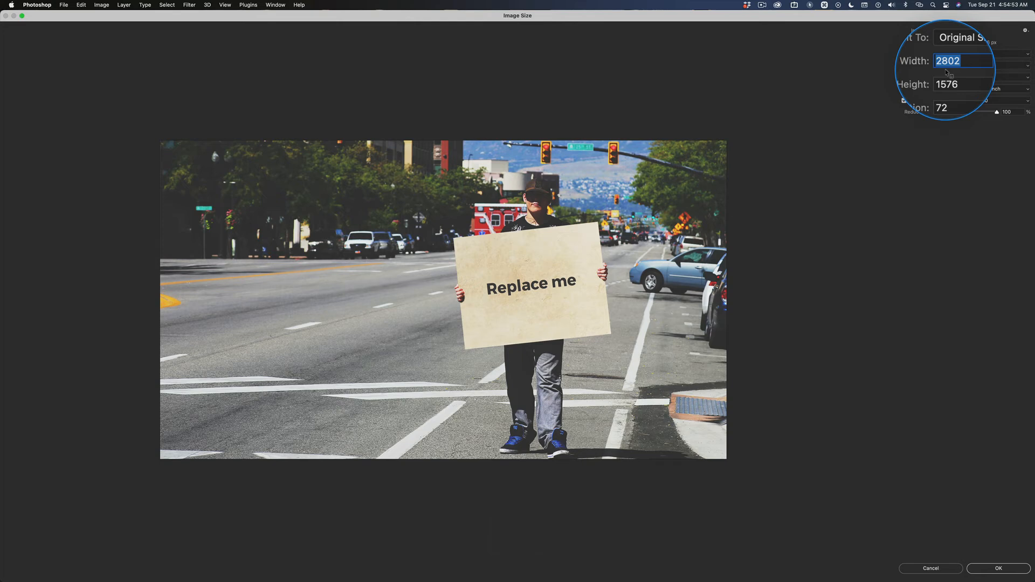
pyautogui.press('ctrl')
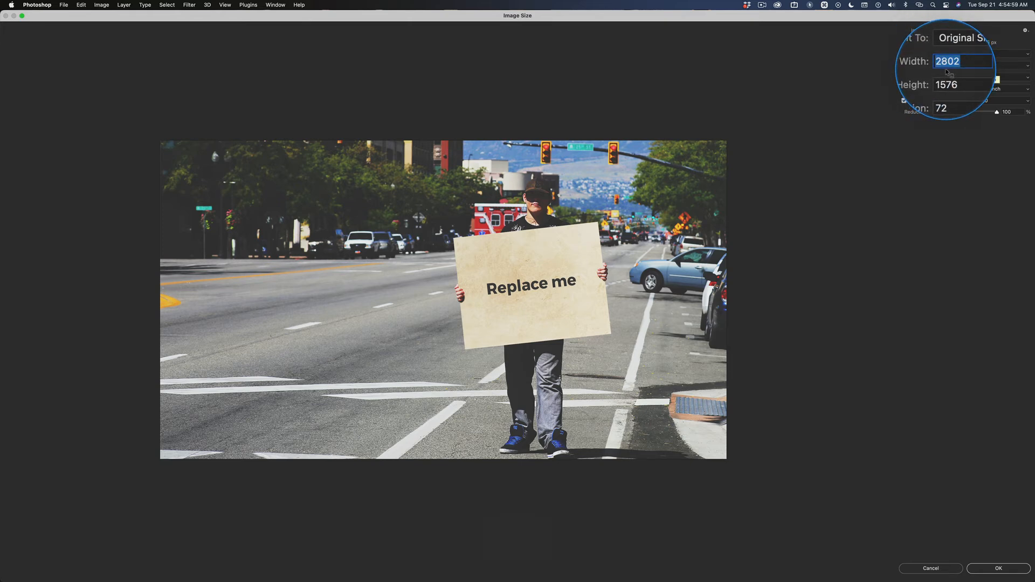
pyautogui.press('ctrl')
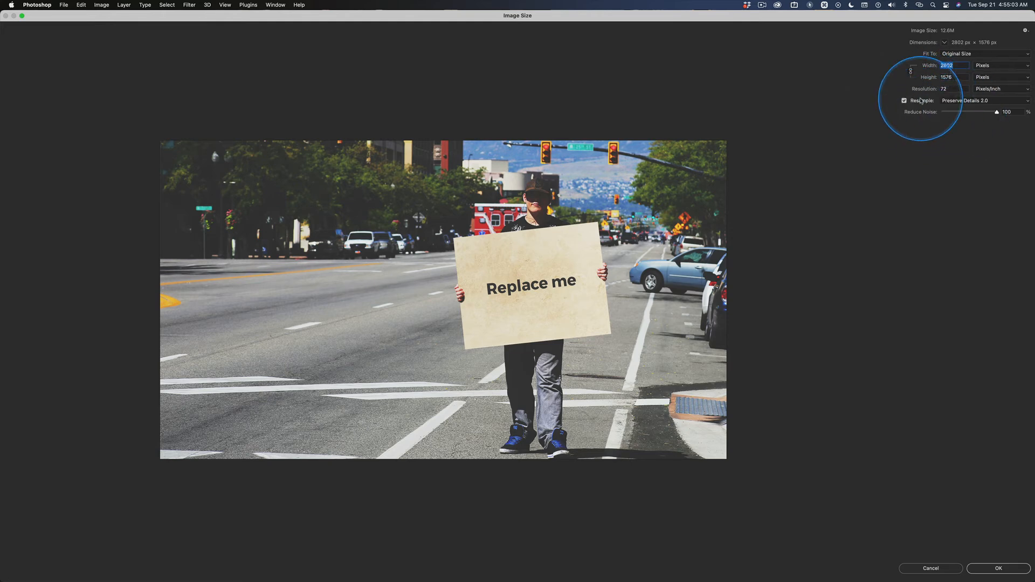
pyautogui.click(967, 101)
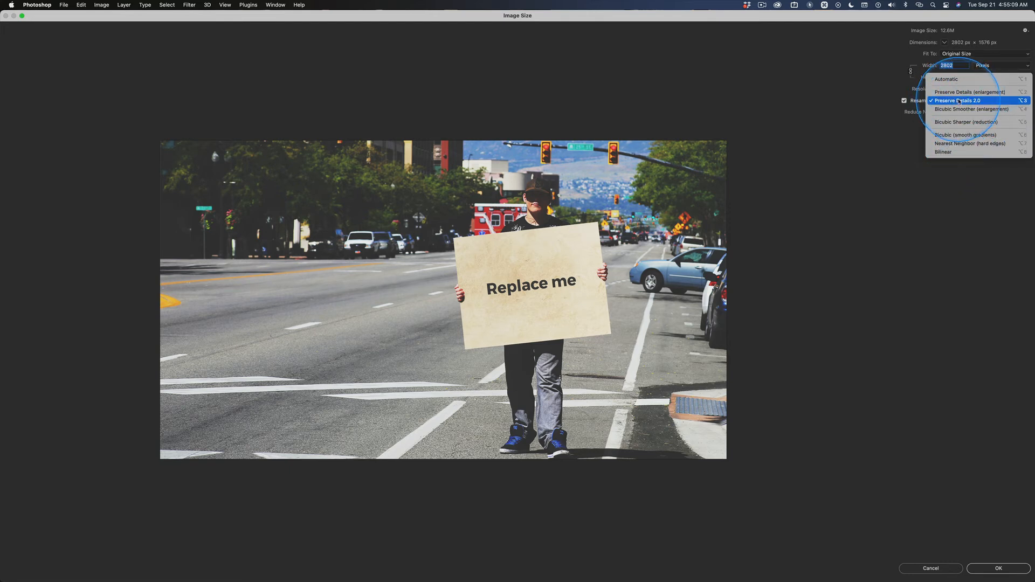
pyautogui.click(975, 102)
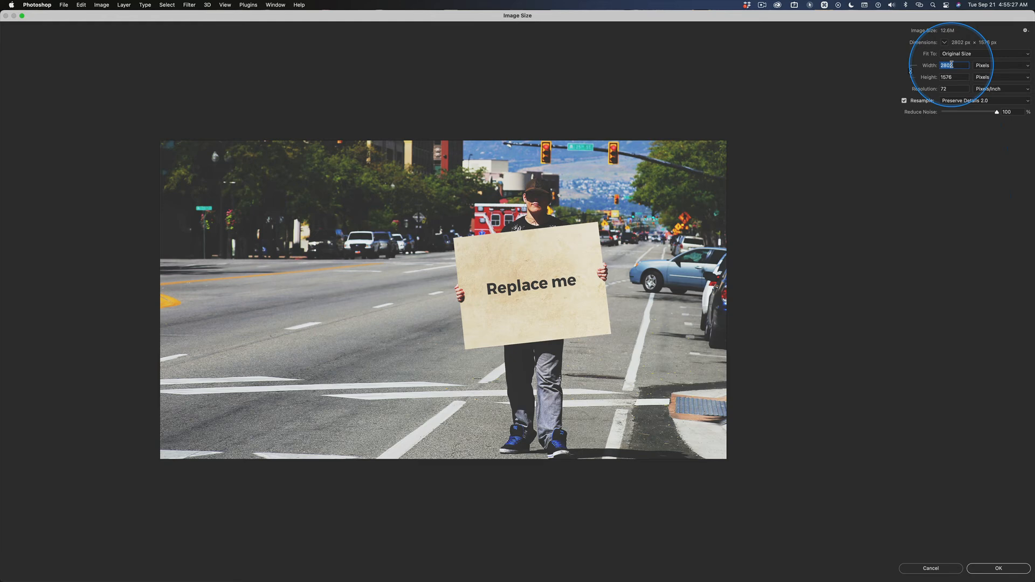
pyautogui.write('25')
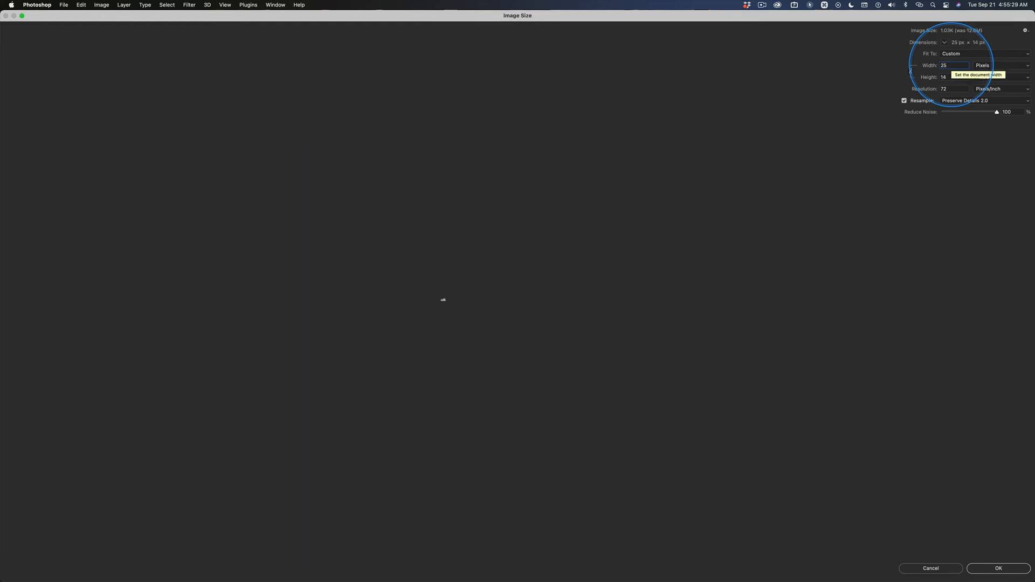
pyautogui.write('60')
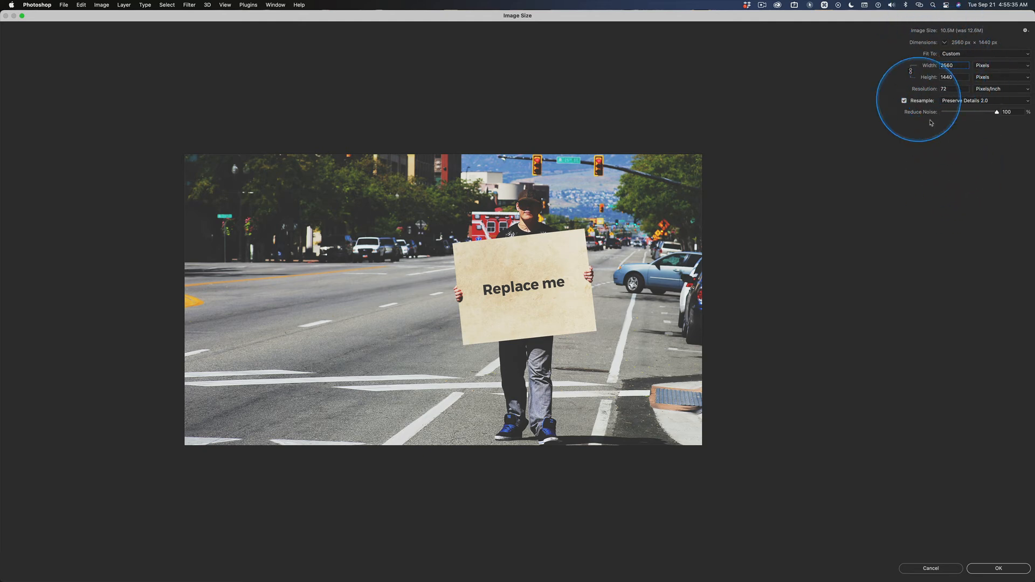
pyautogui.click(998, 568)
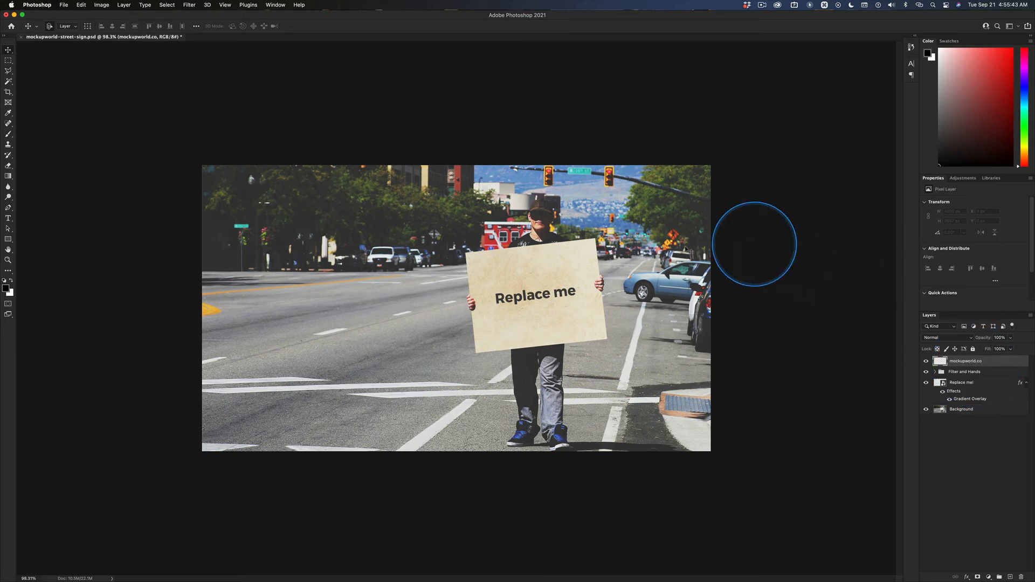
pyautogui.press('alt+super+i')
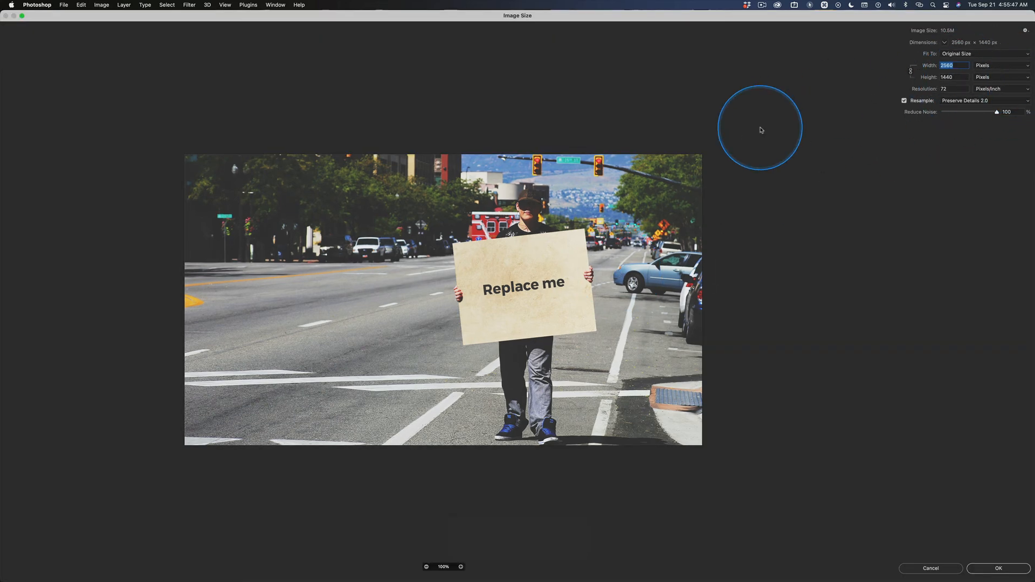
pyautogui.press('Escape')
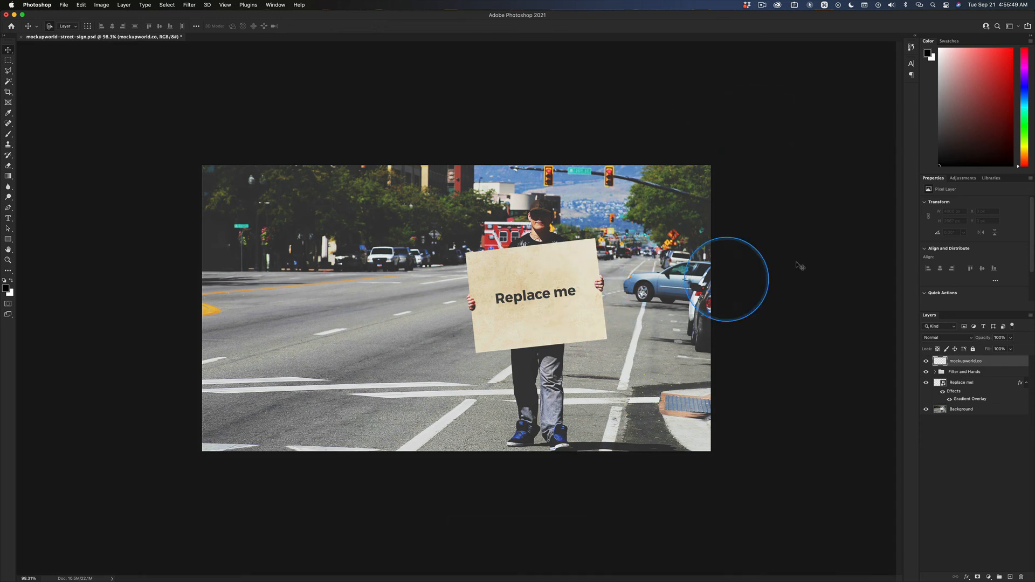